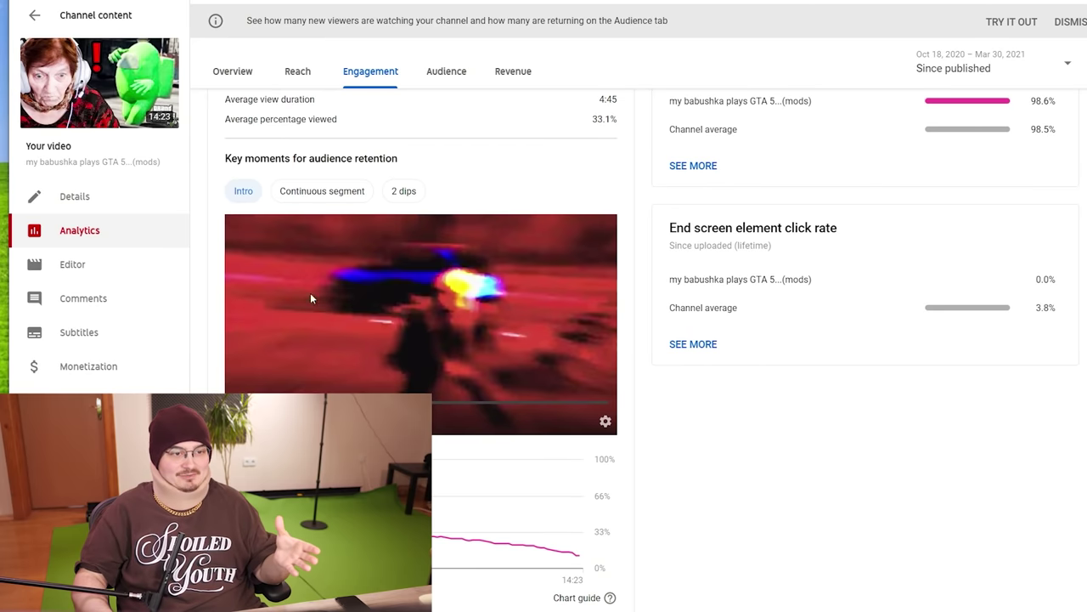
# In a new Premiere project, replace the Nested Sequence 01 clip with an After Effects composition.
pyautogui.scroll(3, 310, 292)
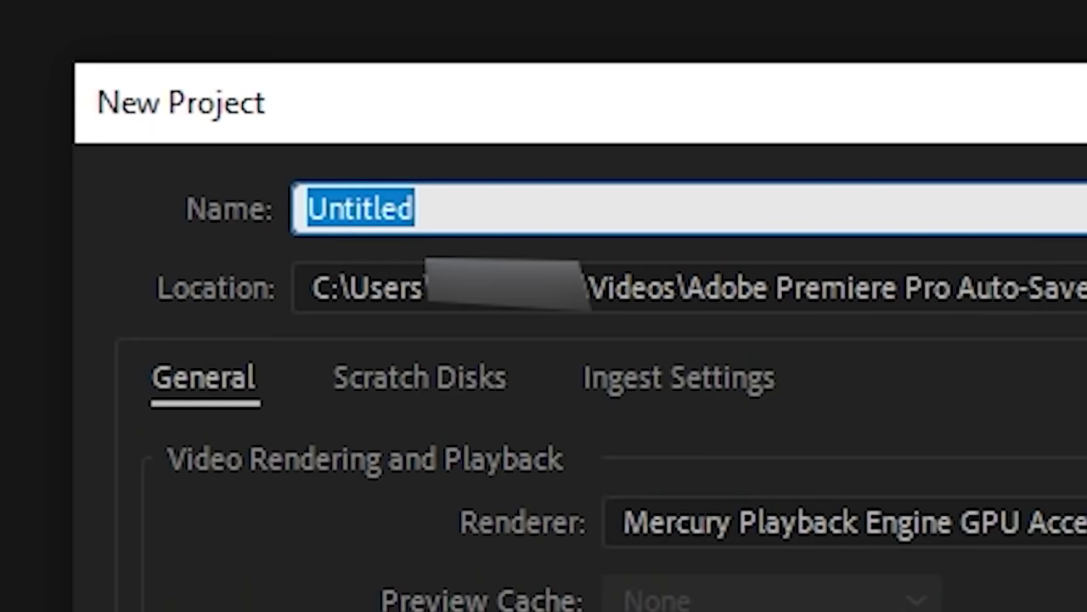
pyautogui.write('hftdrsgydfsrhedarshgadsgf')
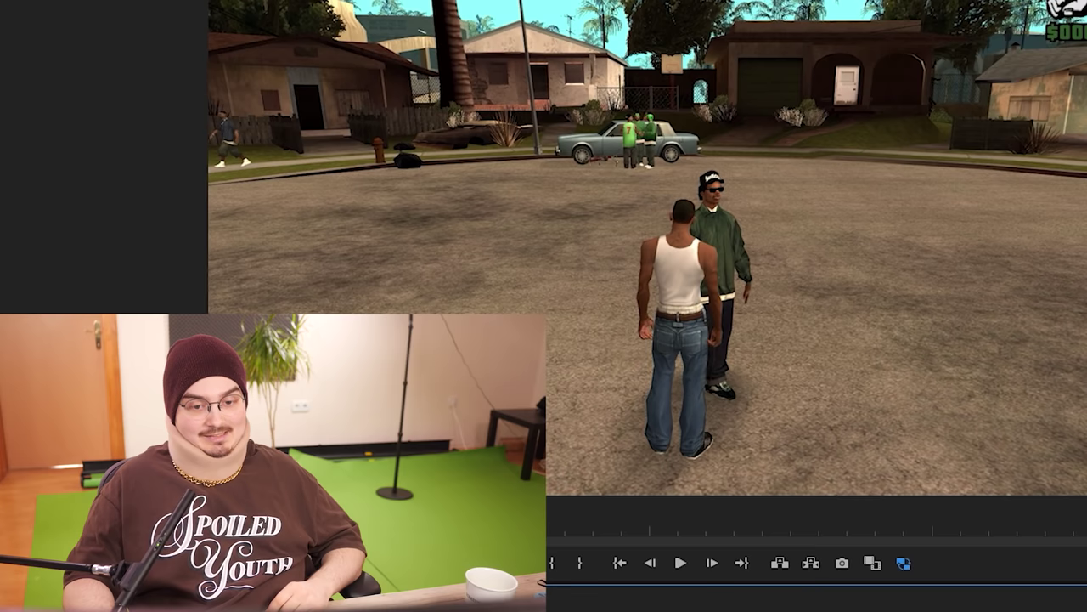
pyautogui.rightClick(440, 331)
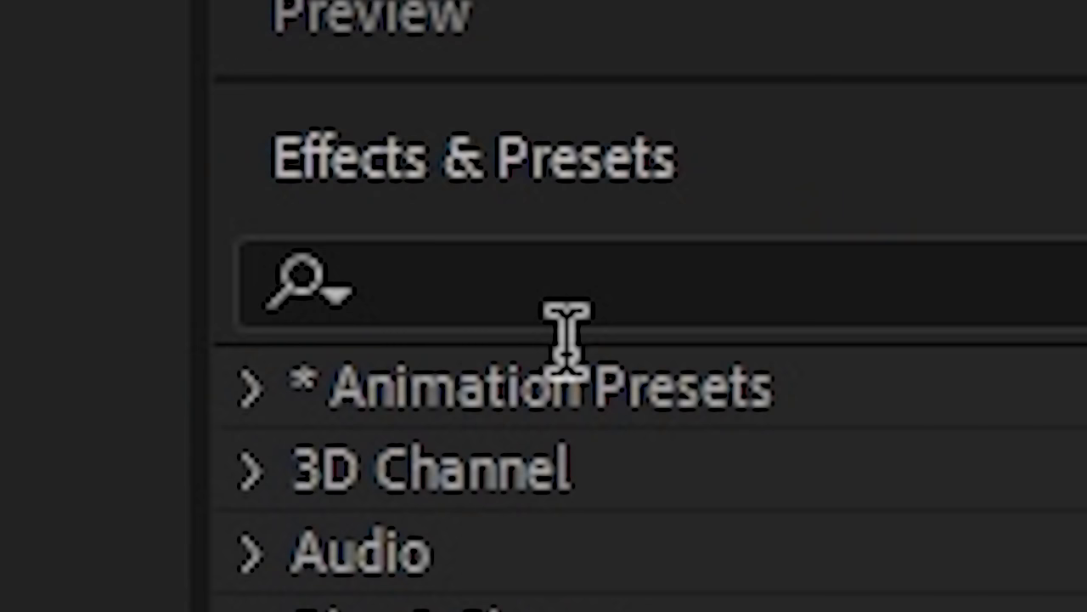
# Search for Bulge and apply it to the Nested Sequence 01 layer at default settings.
pyautogui.click(764, 518)
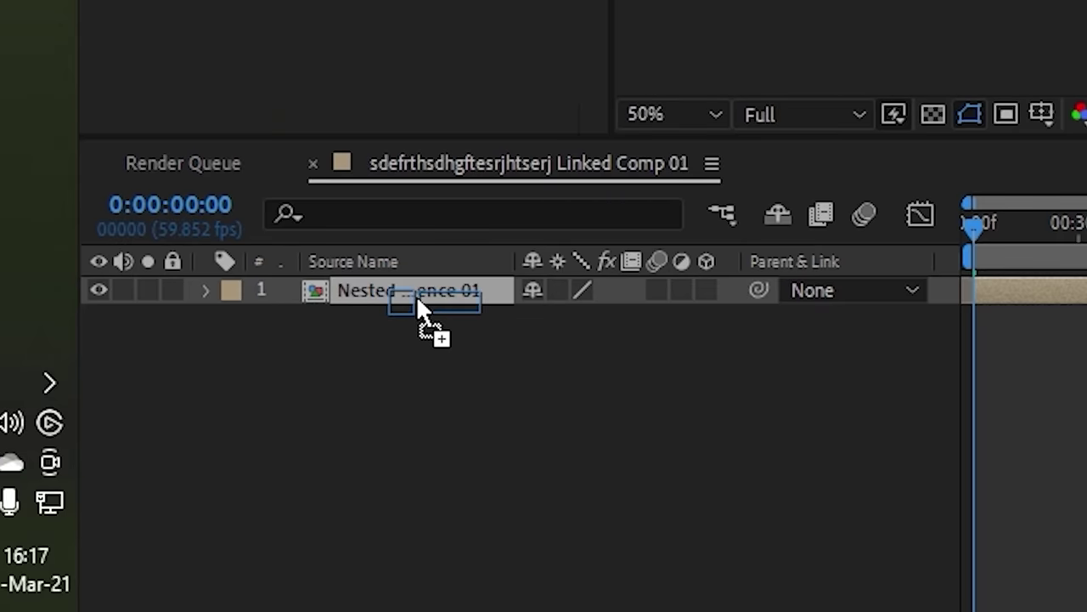
pyautogui.moveTo(417, 301); pyautogui.dragTo(422, 299)
pyautogui.moveTo(436, 307); pyautogui.dragTo(438, 309)
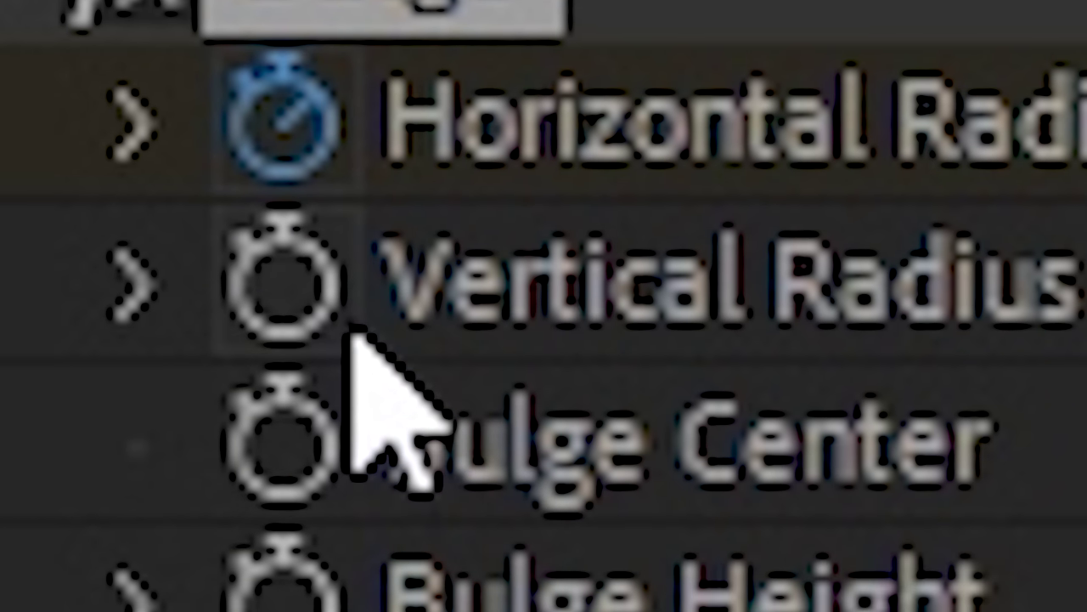
# Keyframe the Bulge radii, raise Vertical Radius to 609, and make Bulge Height -4.0.
pyautogui.click(230, 387)
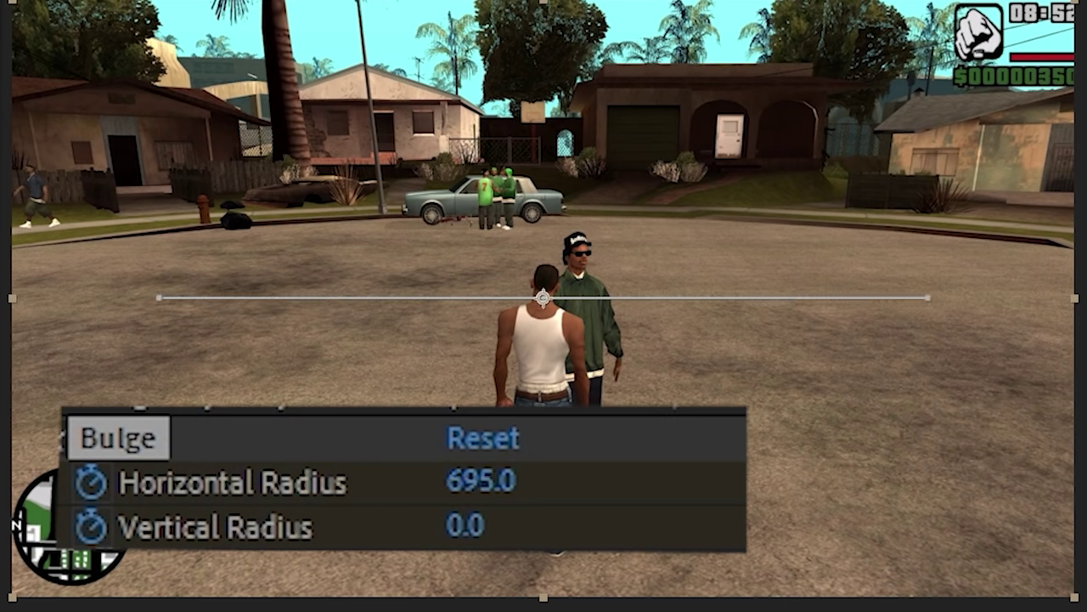
pyautogui.moveTo(569, 526); pyautogui.dragTo(816, 524)
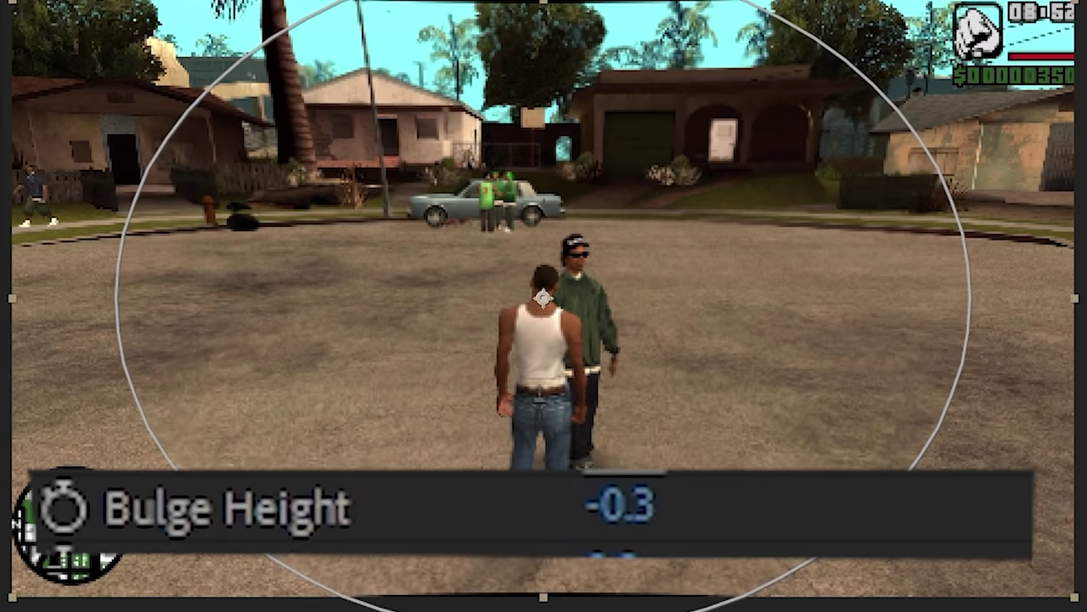
pyautogui.moveTo(621, 503); pyautogui.dragTo(527, 503)
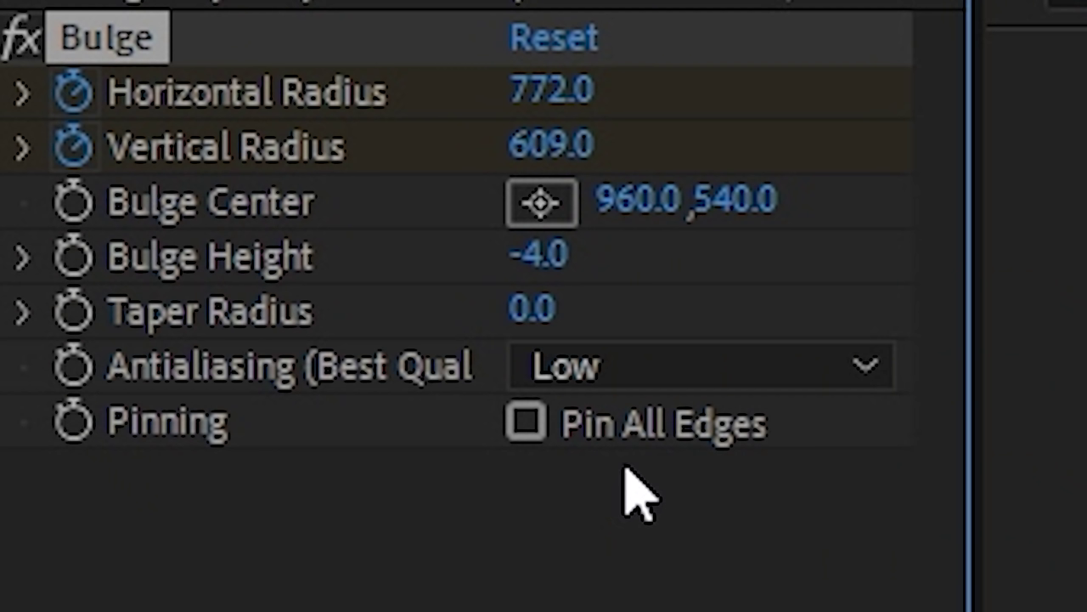
# Turn on Pin All Edges for the Bulge effect.
pyautogui.click(658, 427)
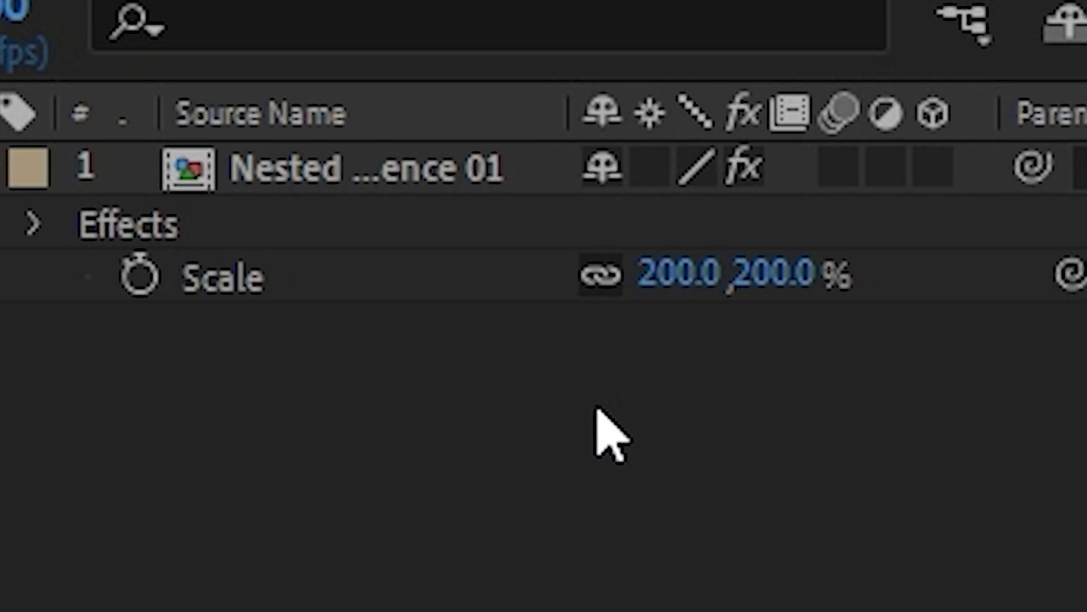
# Add Adjustment Layer 1 and apply the Colorize - infrared preset to it.
pyautogui.rightClick(615, 407)
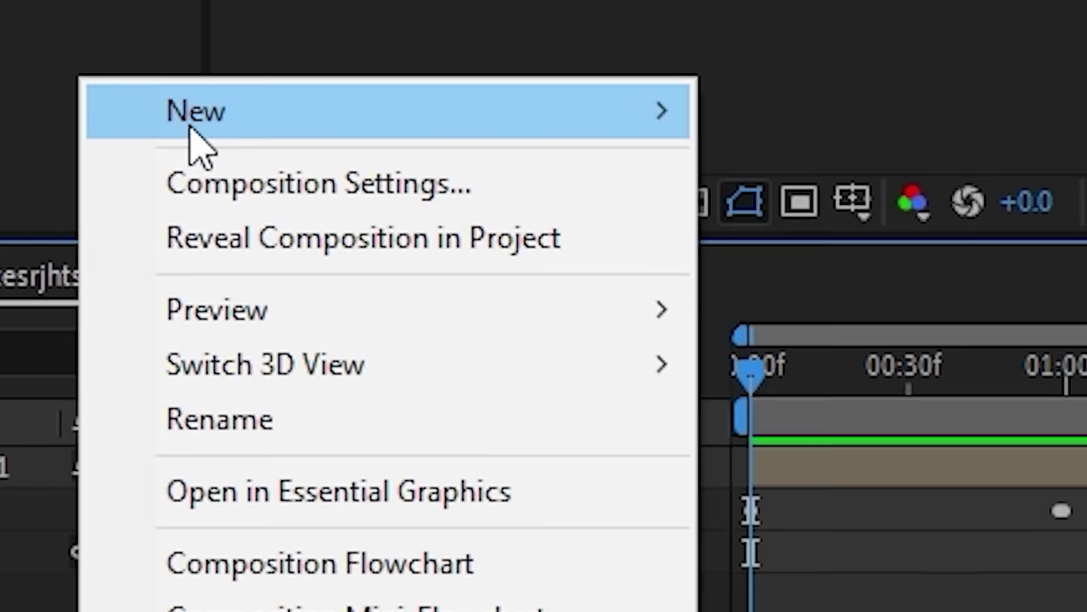
pyautogui.moveTo(215, 117)
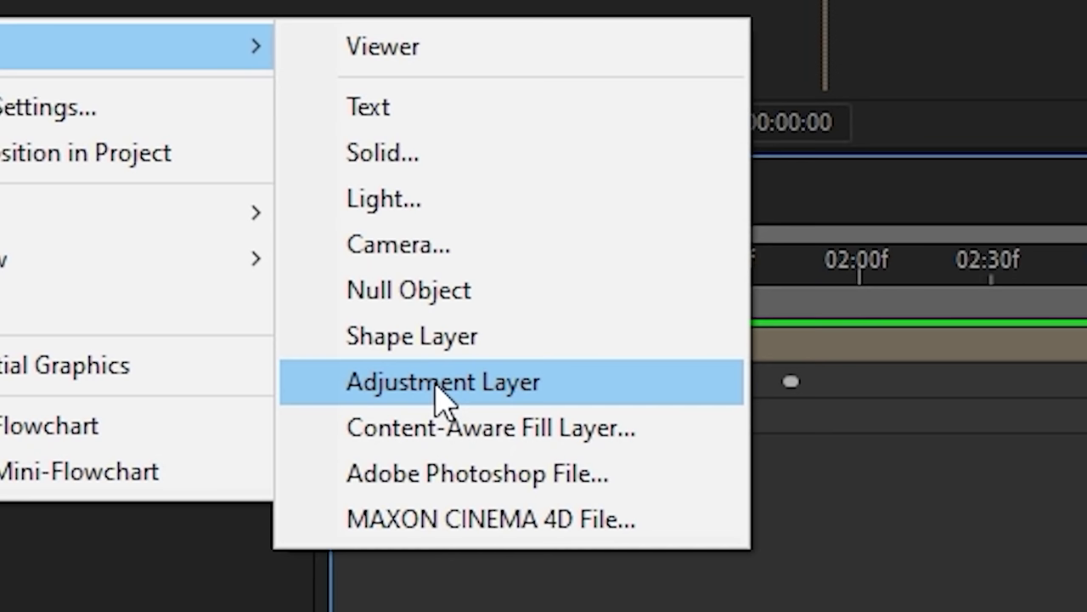
pyautogui.click(442, 393)
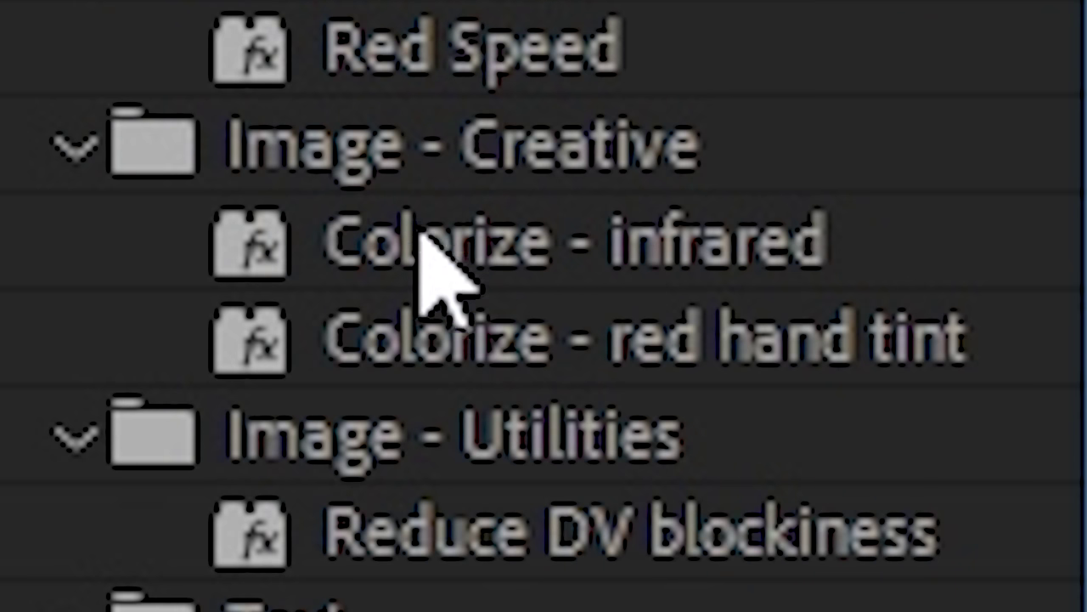
pyautogui.click(483, 248)
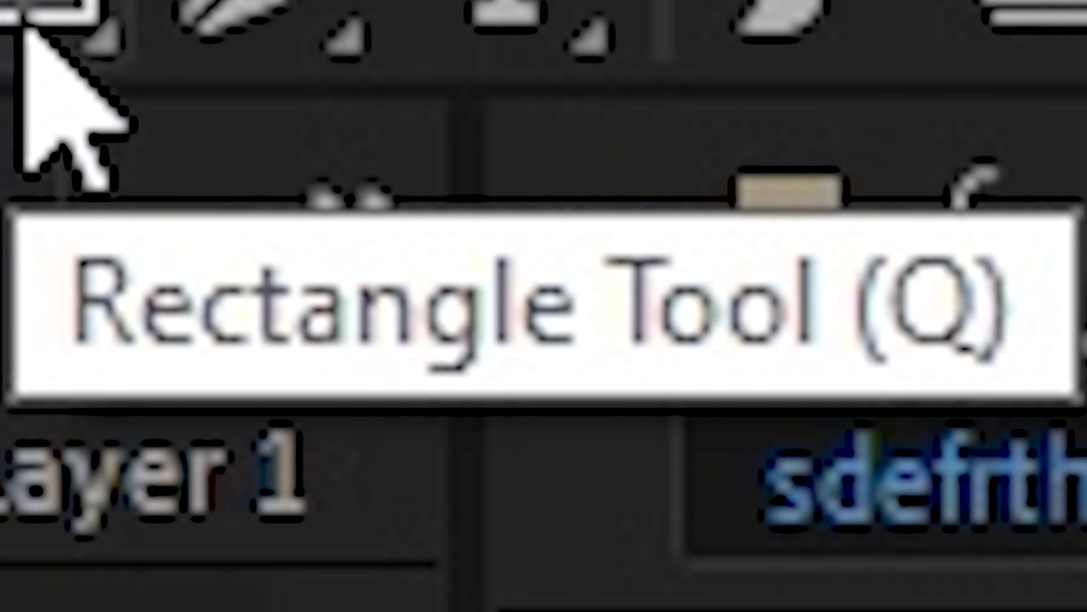
# Draw an elliptical Mask 1 on Adjustment Layer 1 and resize it over the characters.
pyautogui.click(34, 26)
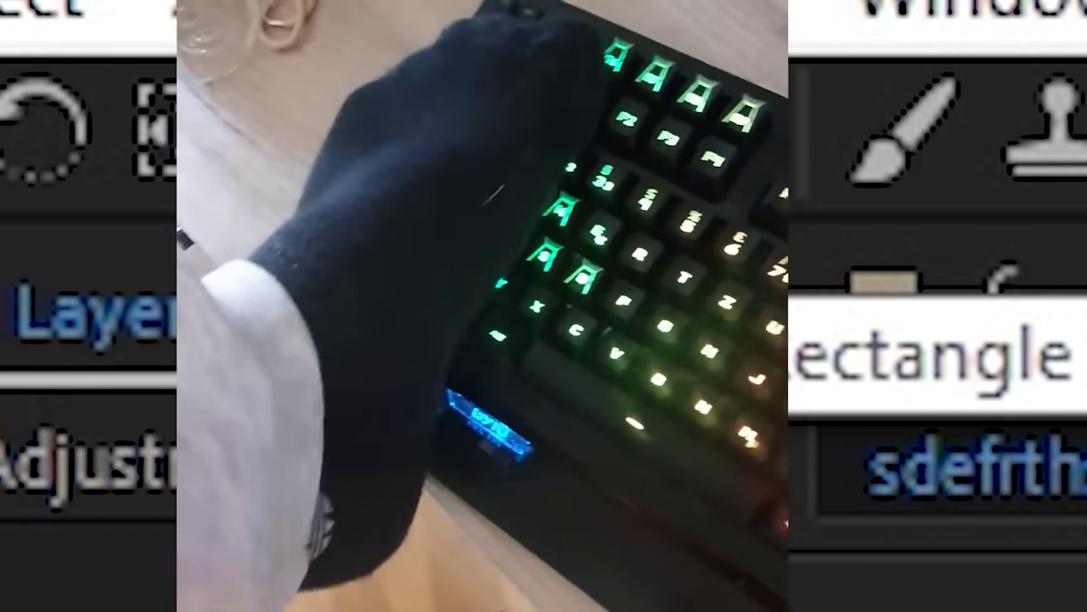
pyautogui.hotkey('shift', 'u')
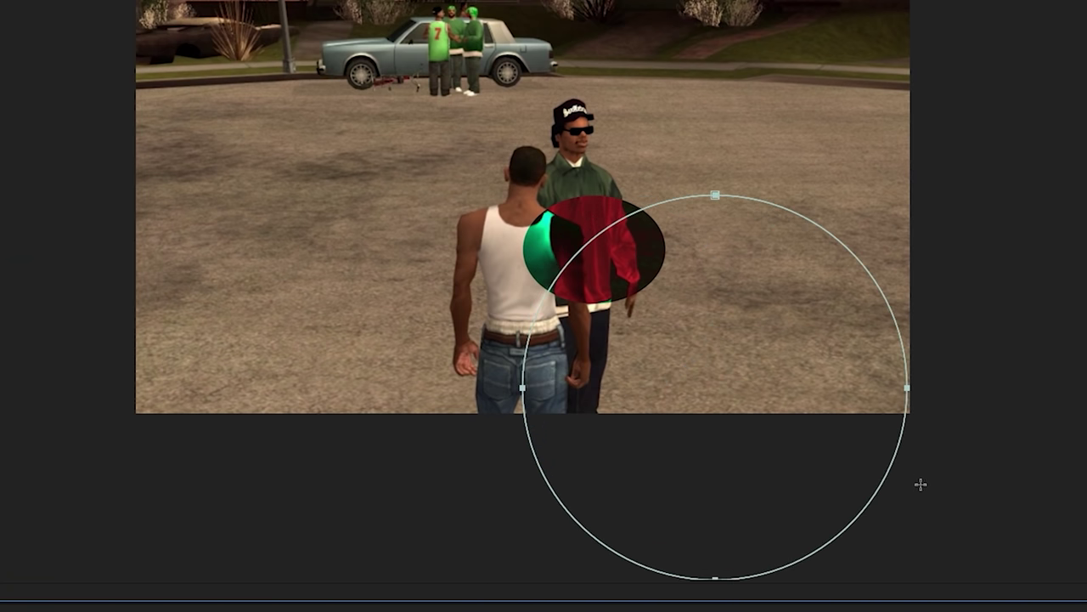
pyautogui.moveTo(939, 491); pyautogui.dragTo(904, 461)
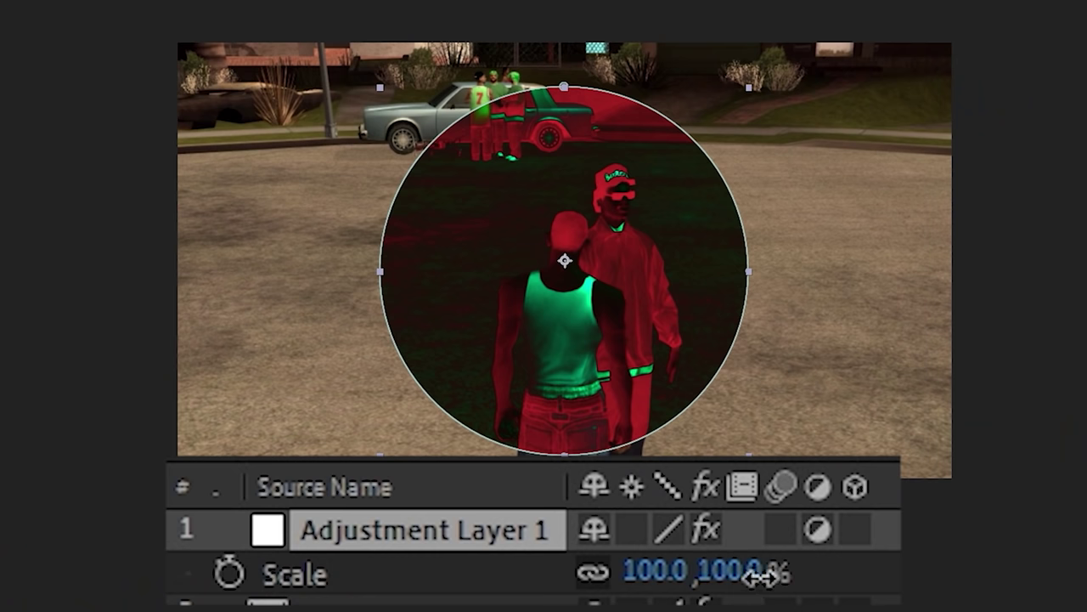
# Shrink Adjustment Layer 1's Scale, set a starting Scale keyframe, and move the playhead to about one second.
pyautogui.moveTo(762, 576); pyautogui.dragTo(697, 593)
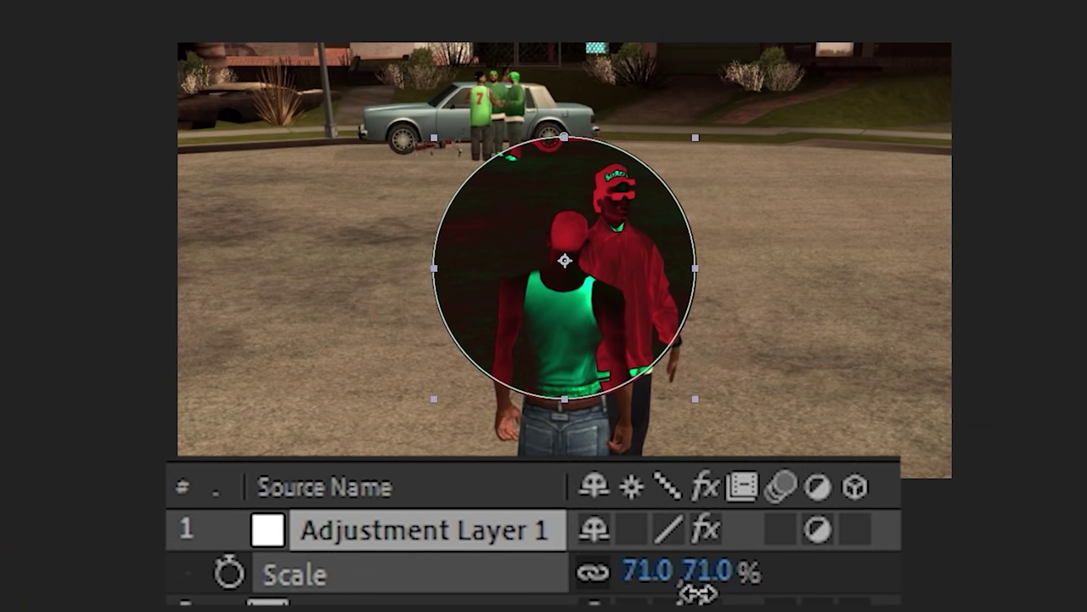
pyautogui.moveTo(603, 596); pyautogui.dragTo(651, 603)
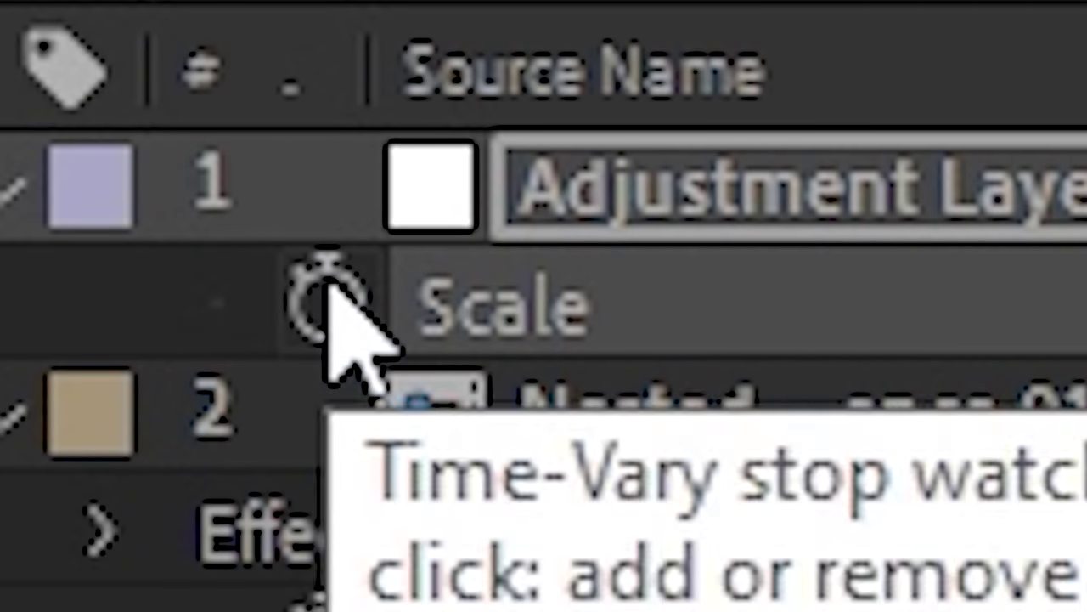
pyautogui.click(348, 335)
pyautogui.moveTo(194, 441); pyautogui.dragTo(350, 439)
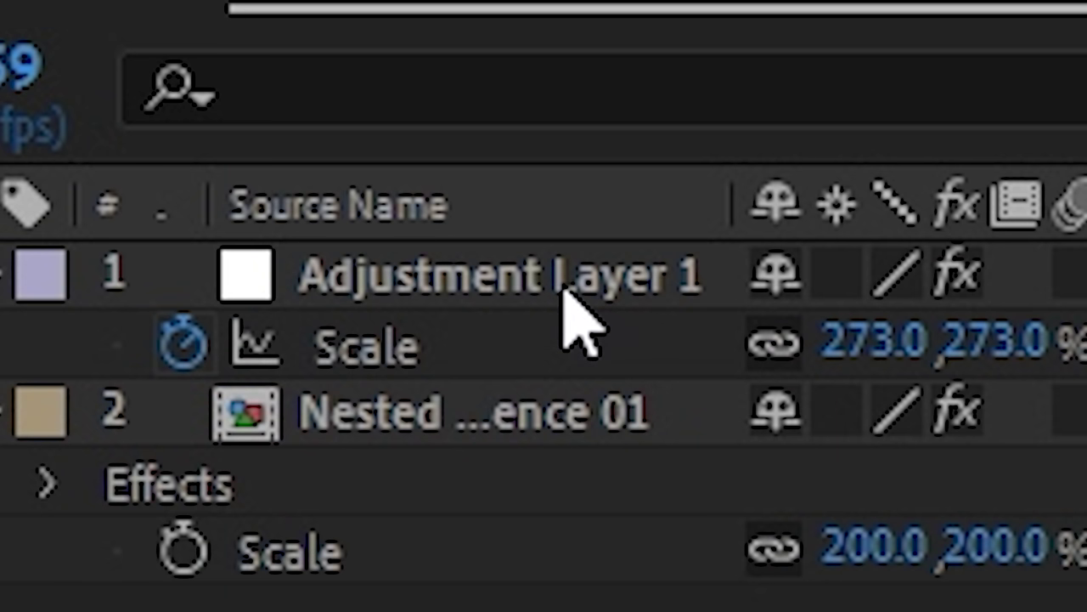
# Keyframe Adjustment Layer 1's Opacity from 100% down to 0% to fade the infrared tint.
pyautogui.press('Return')
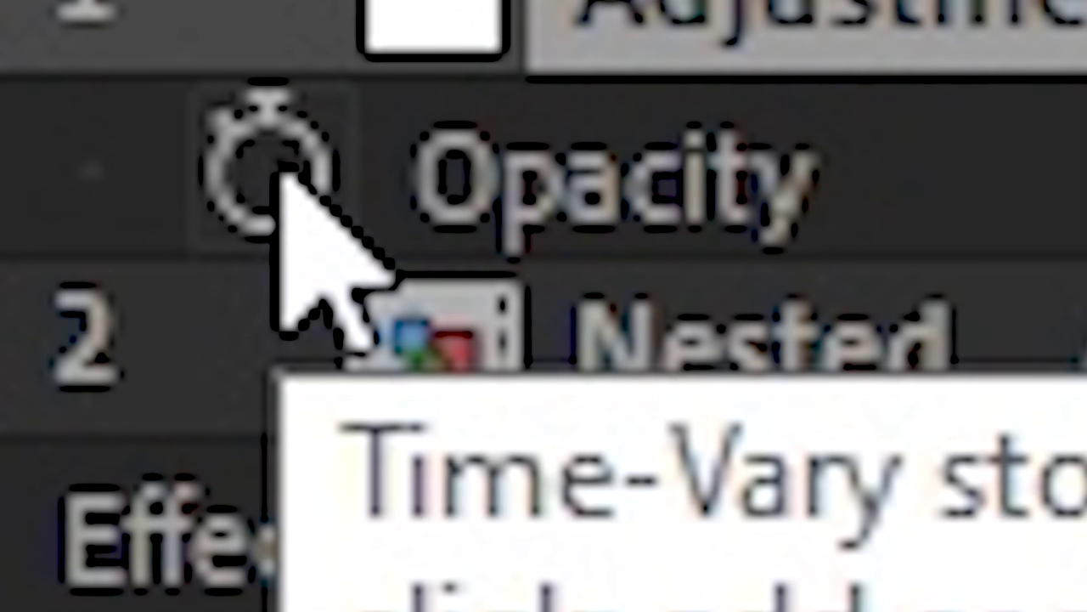
pyautogui.click(280, 178)
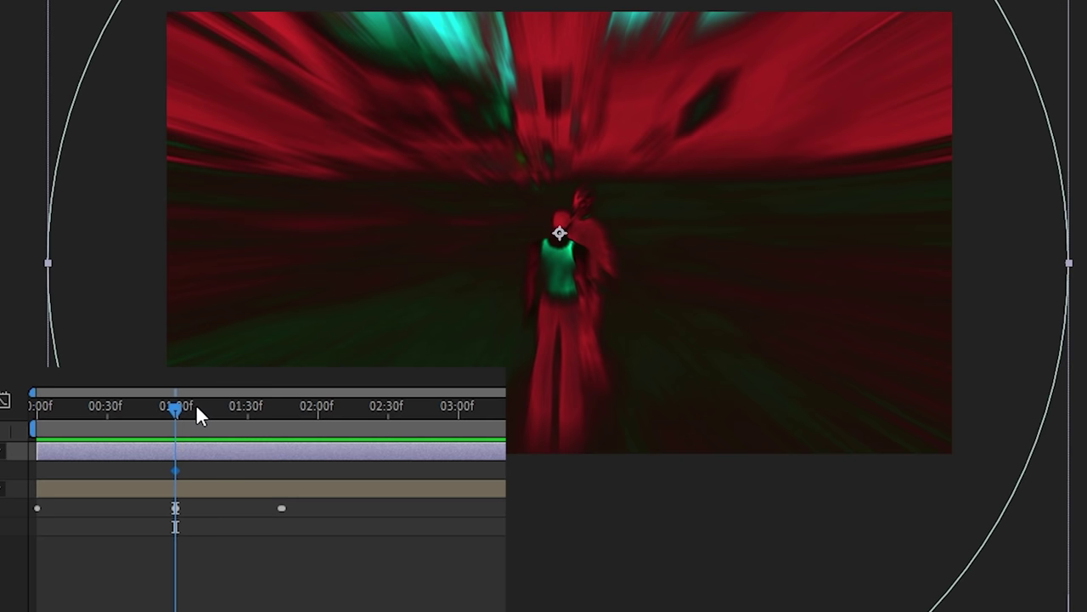
pyautogui.moveTo(290, 407); pyautogui.dragTo(274, 414)
pyautogui.moveTo(489, 600); pyautogui.dragTo(442, 600)
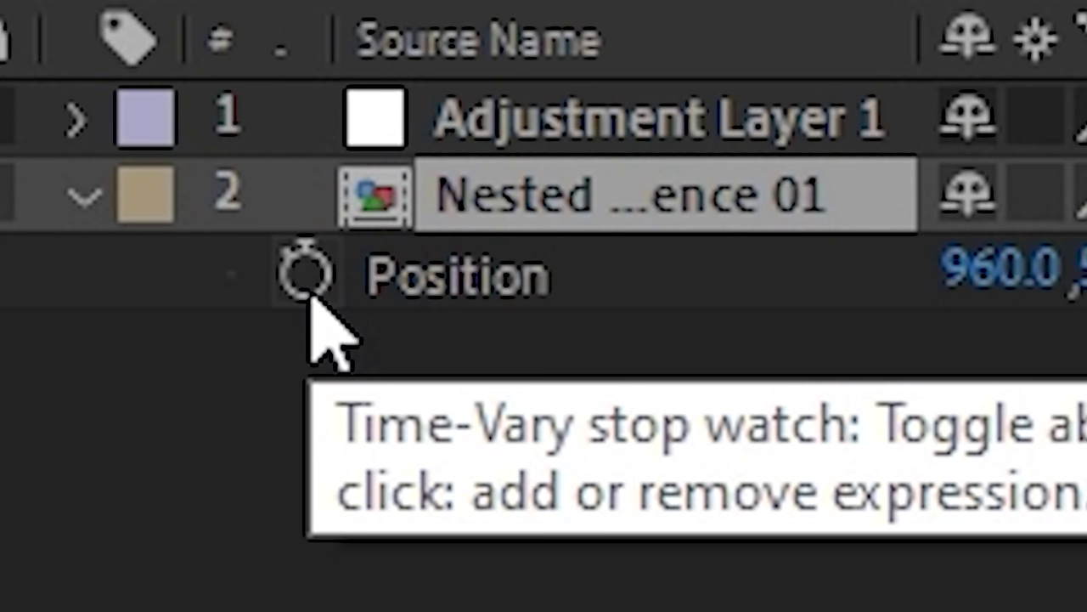
# Add a wiggle(500,500) expression to the Nested Sequence 01 layer's Position.
pyautogui.keyDown('alt'); pyautogui.click(309, 294); pyautogui.keyUp('alt')
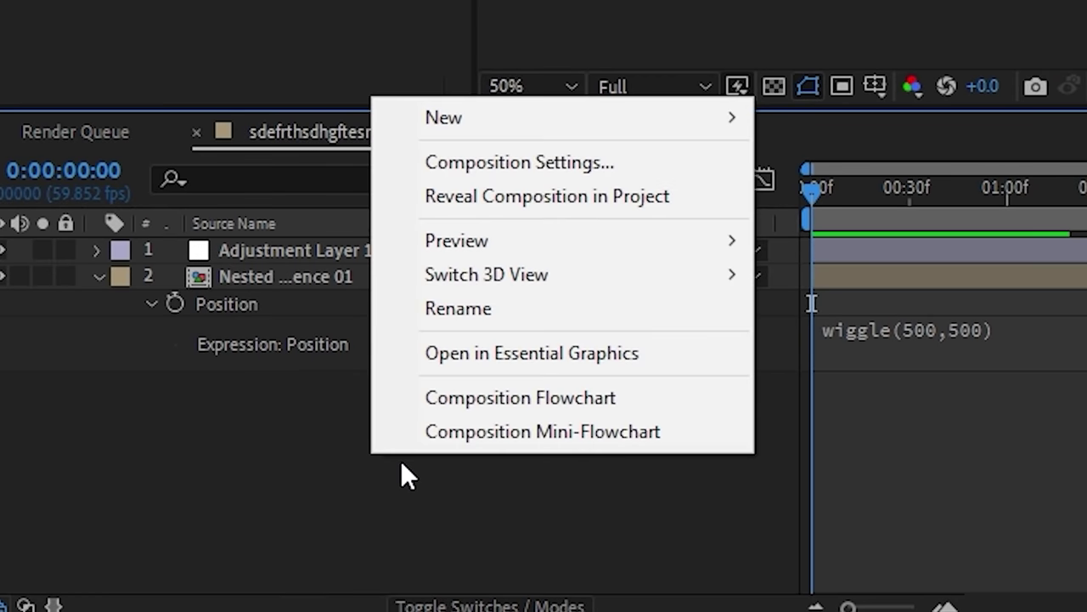
# Search Effects & Presets for 'slider' and apply Slider Control to the Null 2 layer.
pyautogui.moveTo(718, 128)
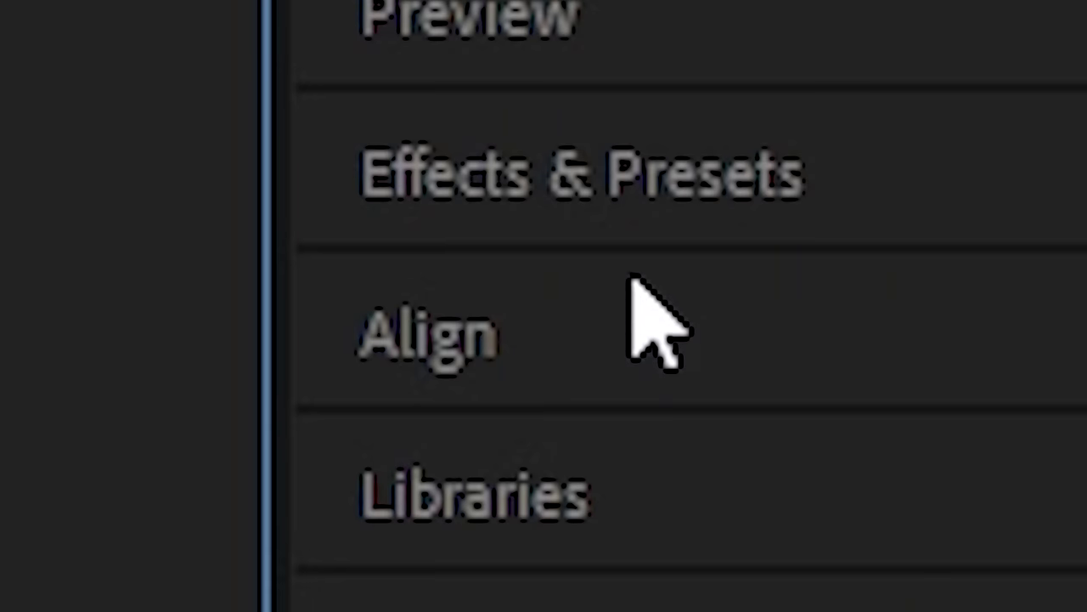
pyautogui.click(578, 170)
pyautogui.click(884, 344)
pyautogui.write('slider')
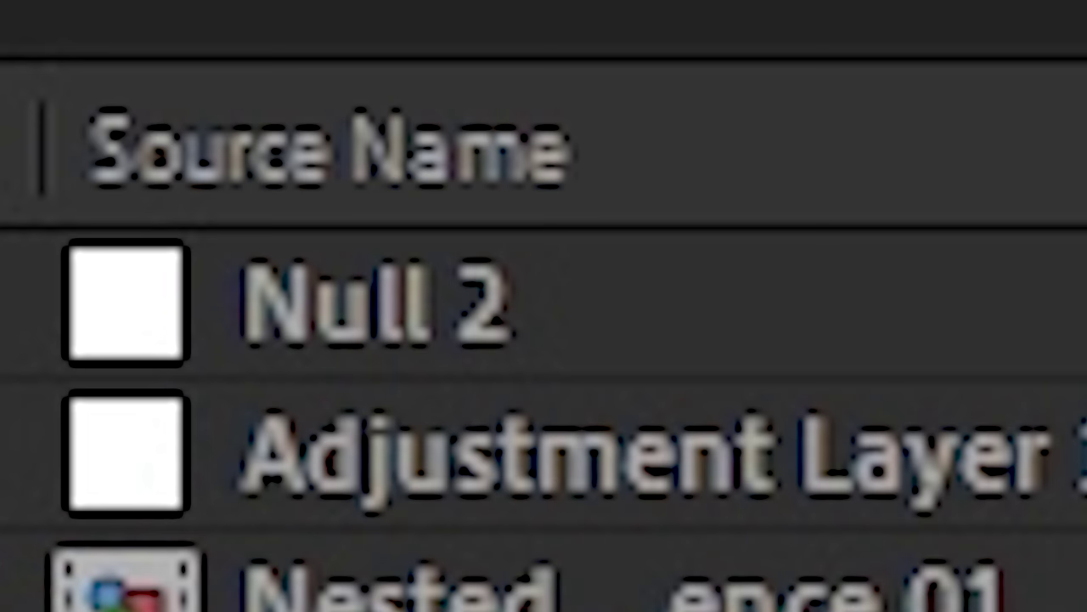
pyautogui.moveTo(473, 413); pyautogui.dragTo(517, 418)
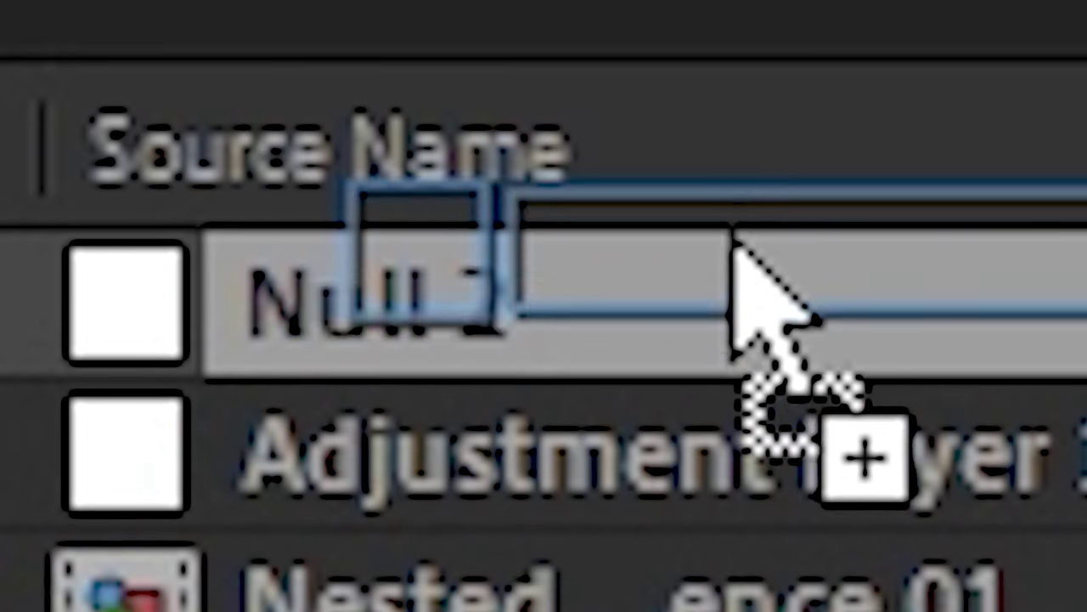
pyautogui.moveTo(736, 255); pyautogui.dragTo(704, 303)
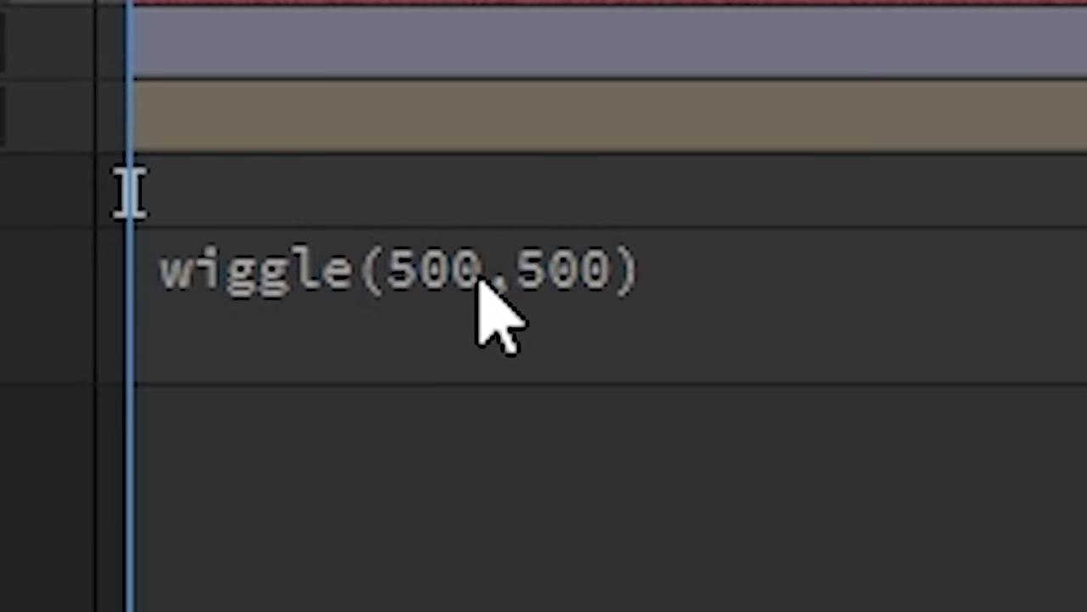
# Pick-whip both 500 values in the Position wiggle expression to Null 2's Slider Control and Slider Control 2.
pyautogui.click(478, 276)
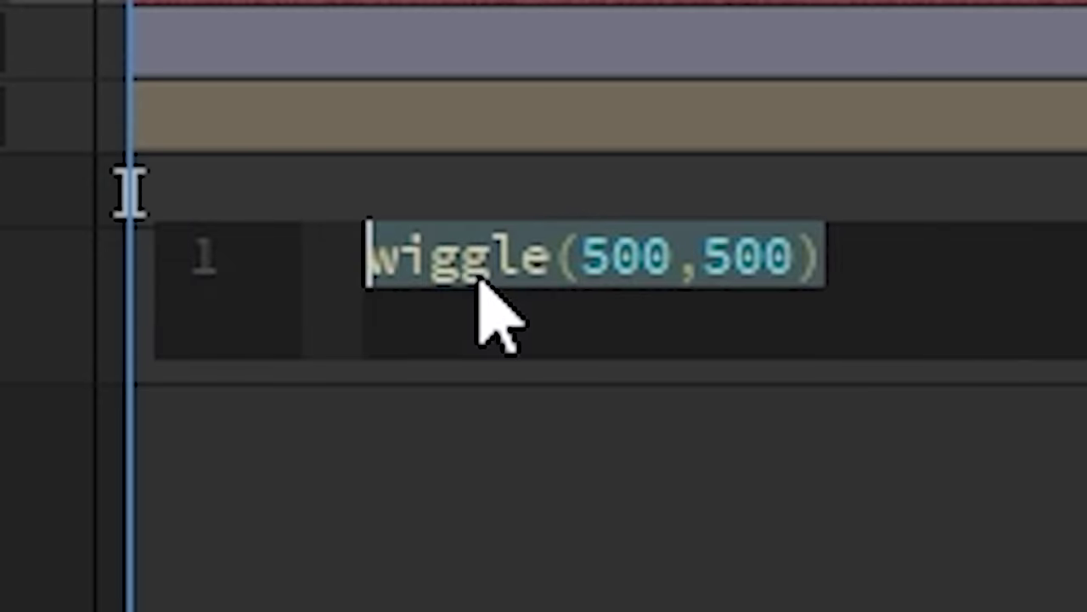
pyautogui.doubleClick(646, 255)
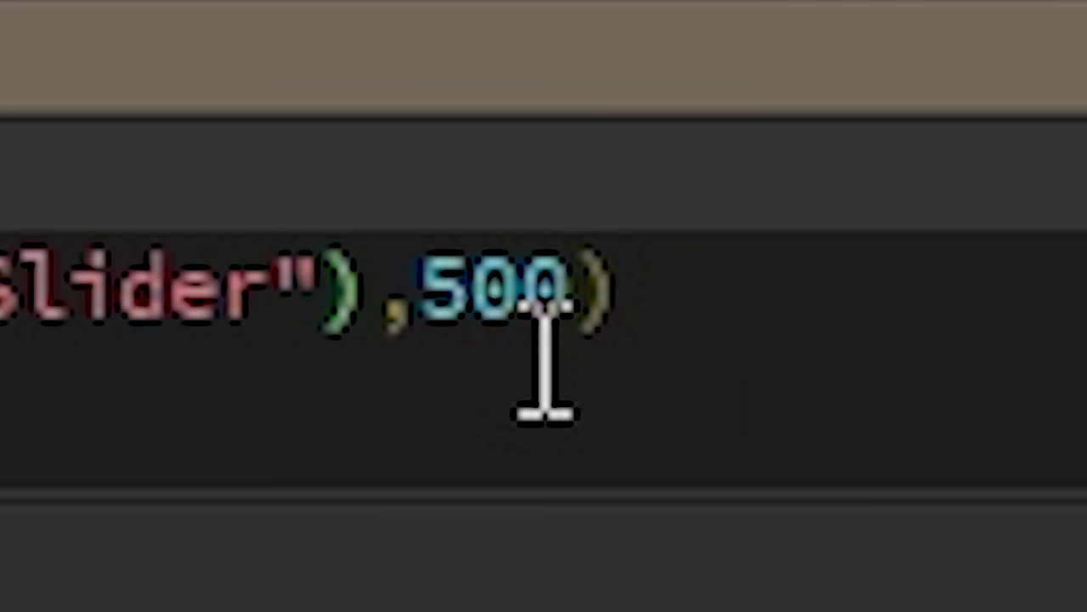
pyautogui.doubleClick(544, 361)
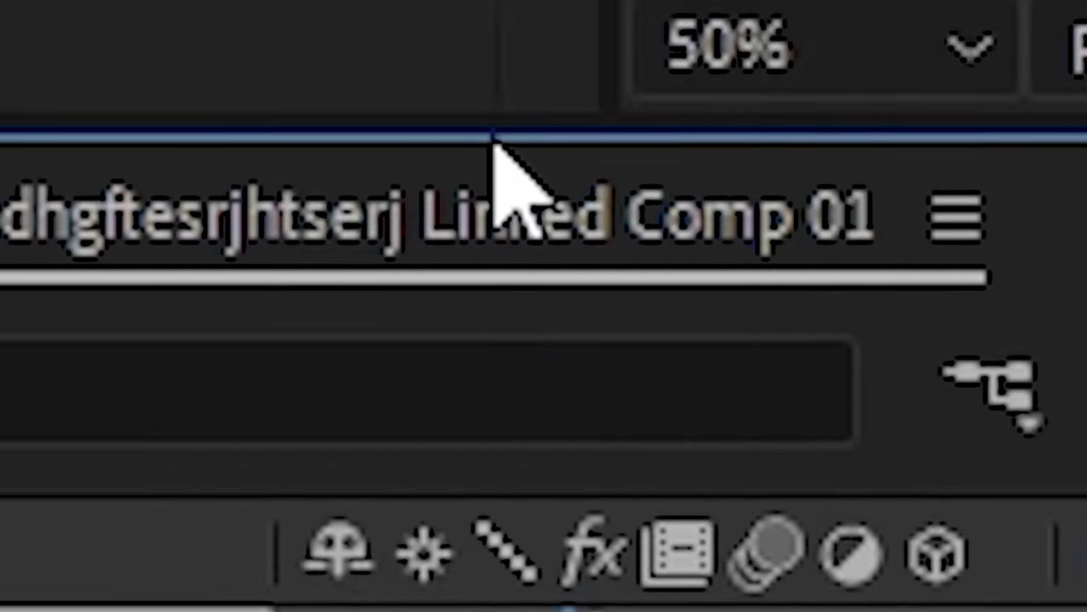
pyautogui.moveTo(493, 145); pyautogui.dragTo(377, 402)
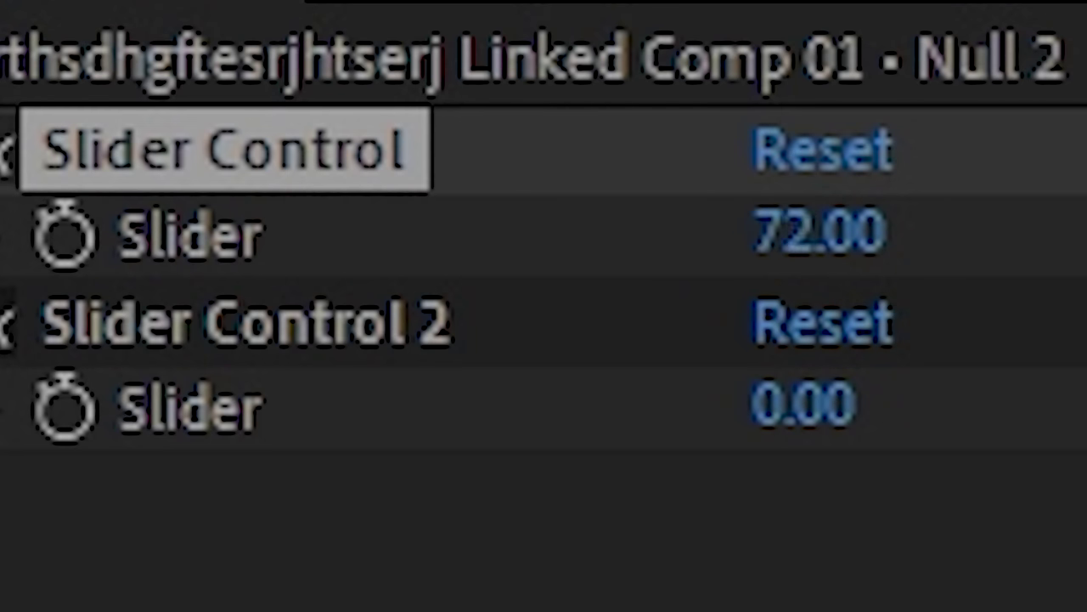
# Test the camera shake by scrubbing different values on Null 2's two Sliders.
pyautogui.moveTo(1041, 295); pyautogui.dragTo(1011, 295)
pyautogui.moveTo(1062, 323); pyautogui.dragTo(1032, 328)
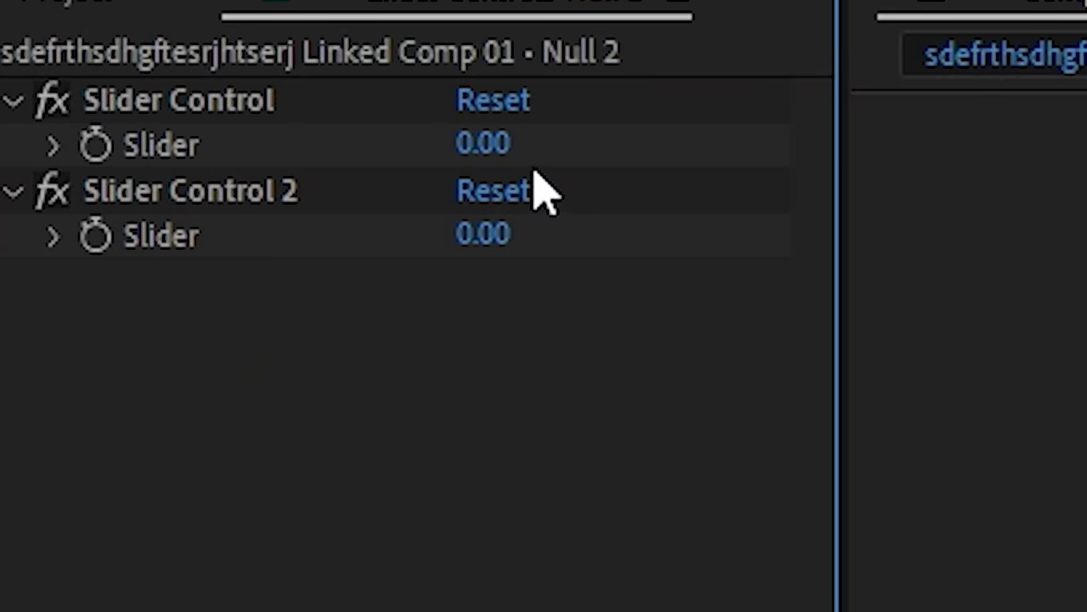
pyautogui.moveTo(491, 143); pyautogui.dragTo(613, 144)
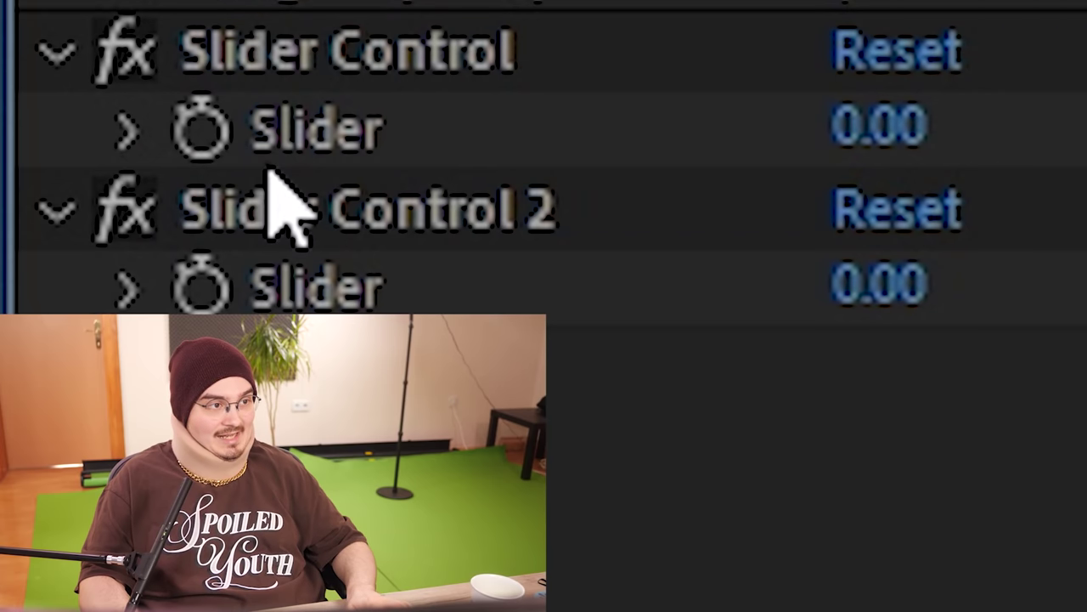
# Enable stopwatches on both Sliders and keyframe the first Slider to 50 at 1:00f.
pyautogui.click(96, 146)
pyautogui.click(217, 294)
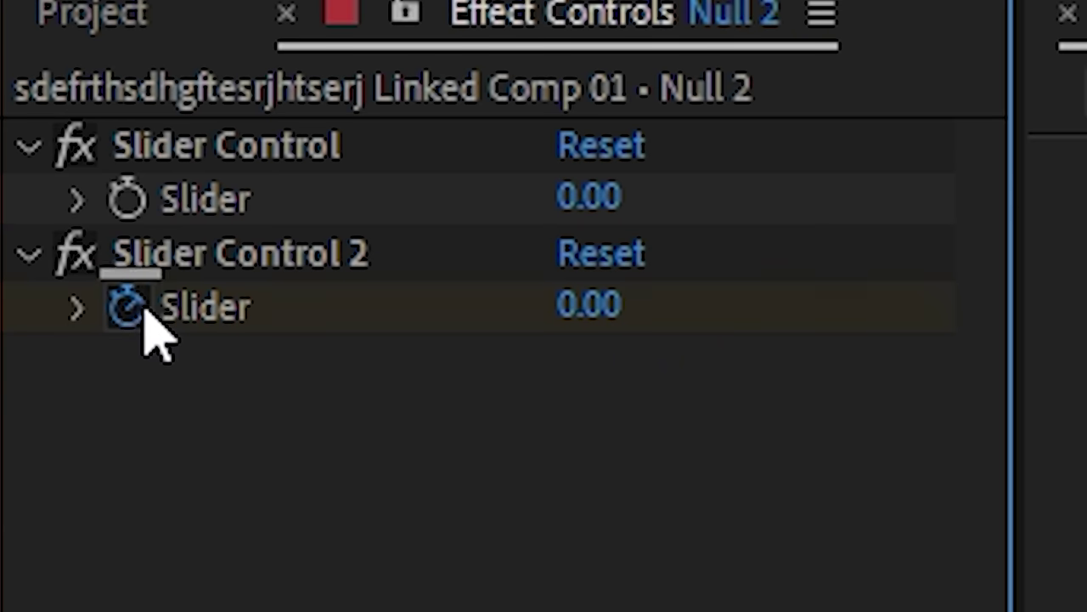
pyautogui.click(139, 214)
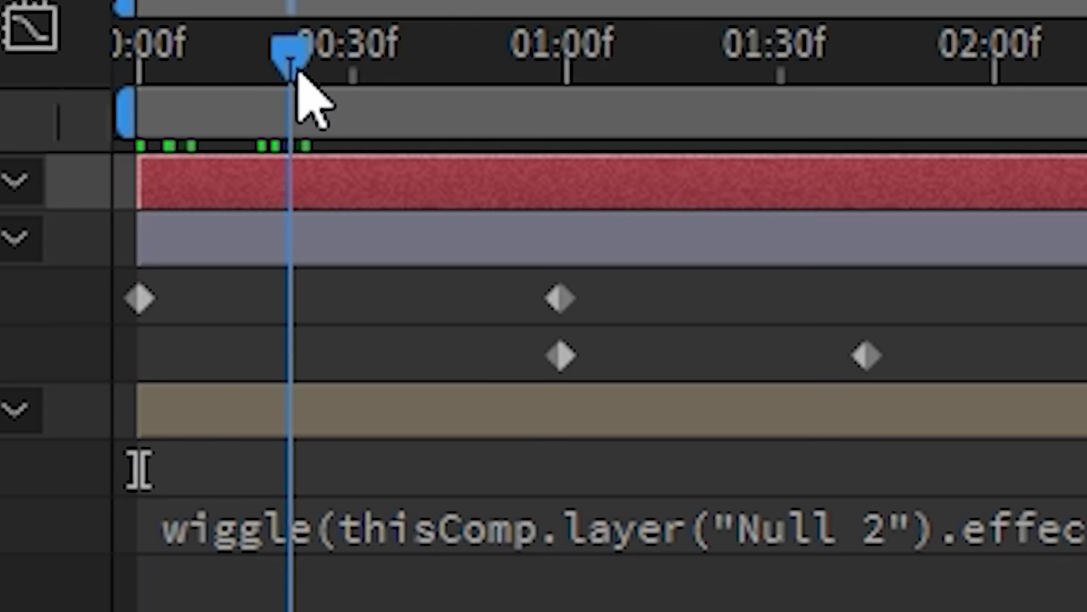
pyautogui.moveTo(299, 73); pyautogui.dragTo(559, 77)
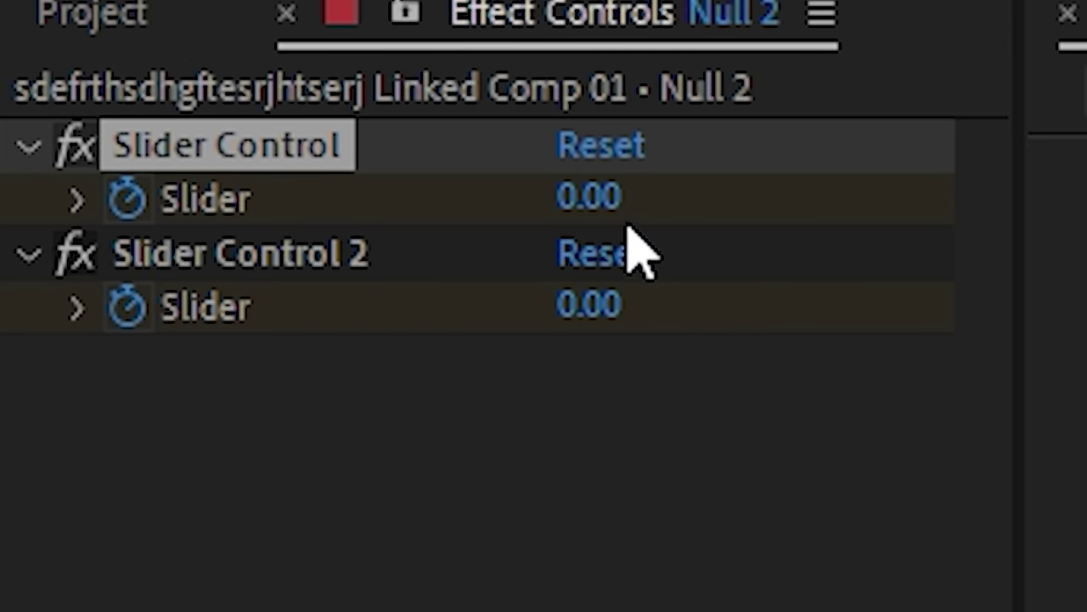
pyautogui.click(600, 223)
pyautogui.write('50')
pyautogui.press('Tab')
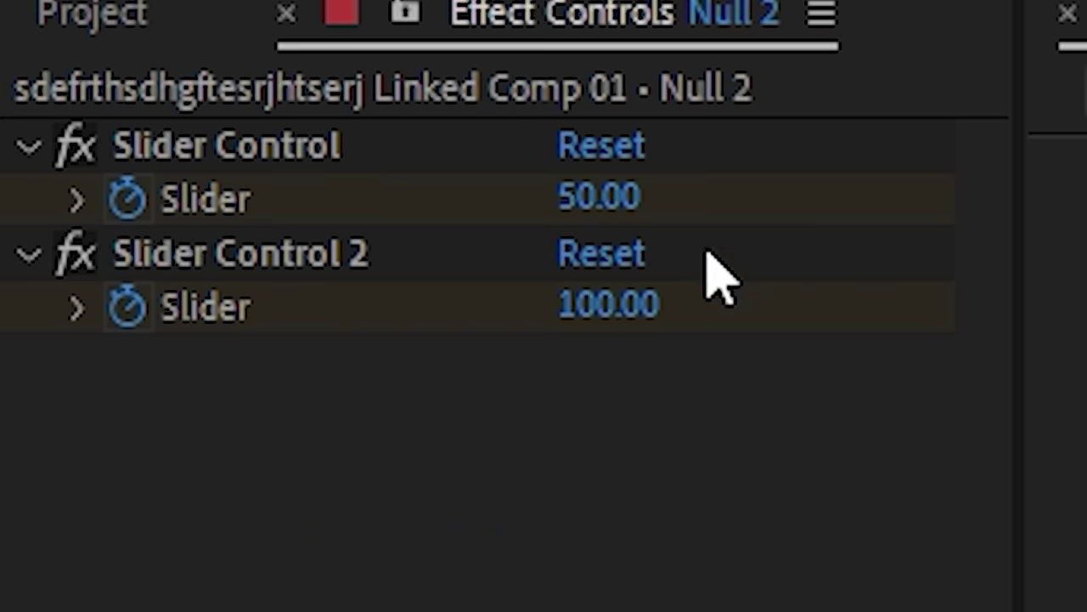
# Keyframe the second Slider to 0 at about 1:40f, then scrub to preview the shake.
pyautogui.click(646, 213)
pyautogui.click(643, 306)
pyautogui.write('0')
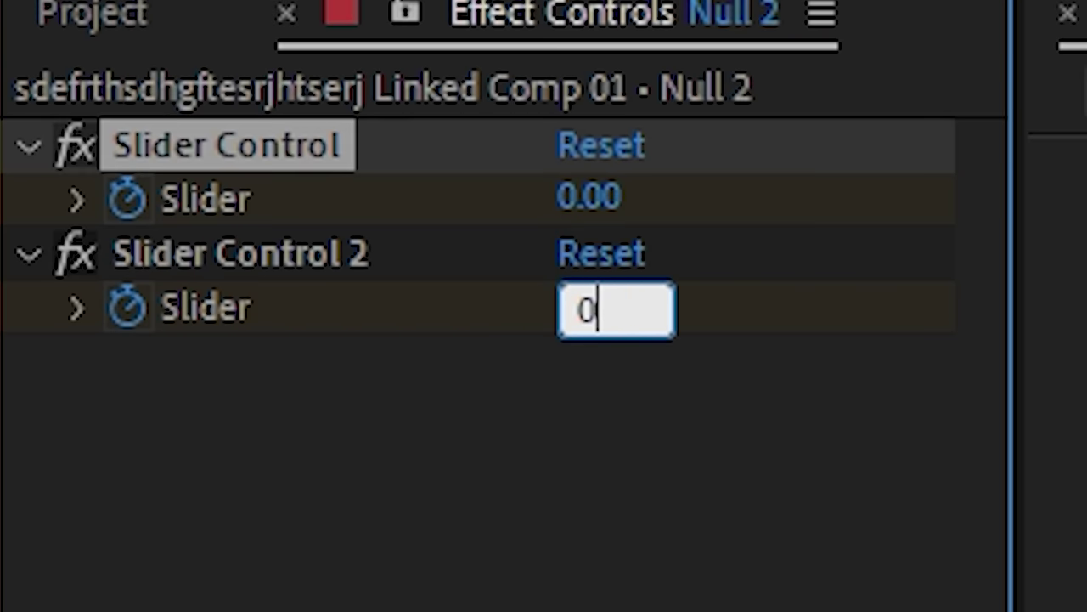
pyautogui.press('Return')
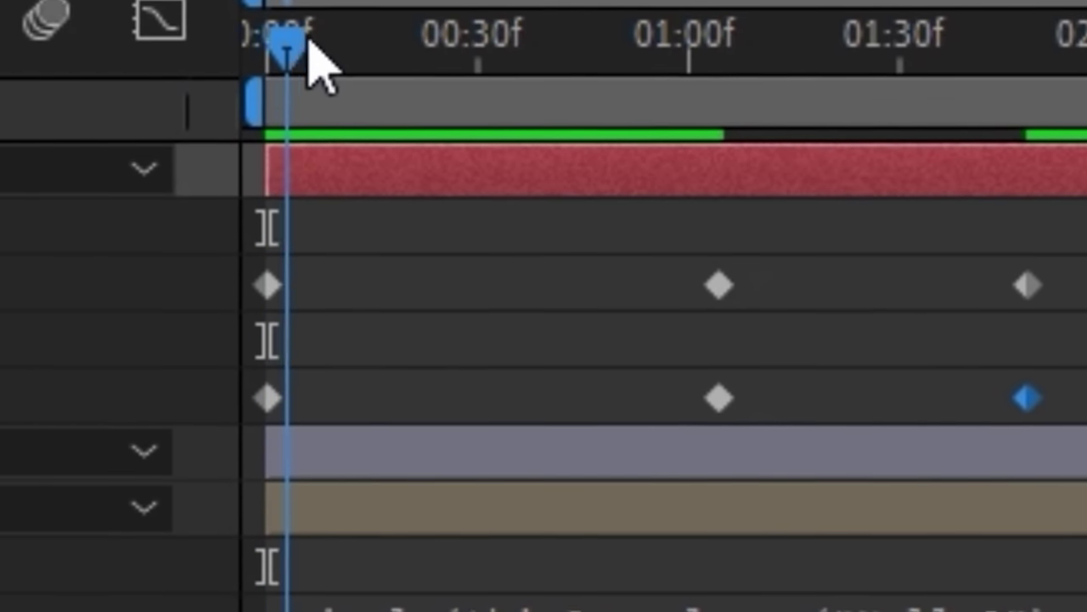
pyautogui.moveTo(309, 43); pyautogui.dragTo(717, 44)
pyautogui.moveTo(642, 36); pyautogui.dragTo(896, 30)
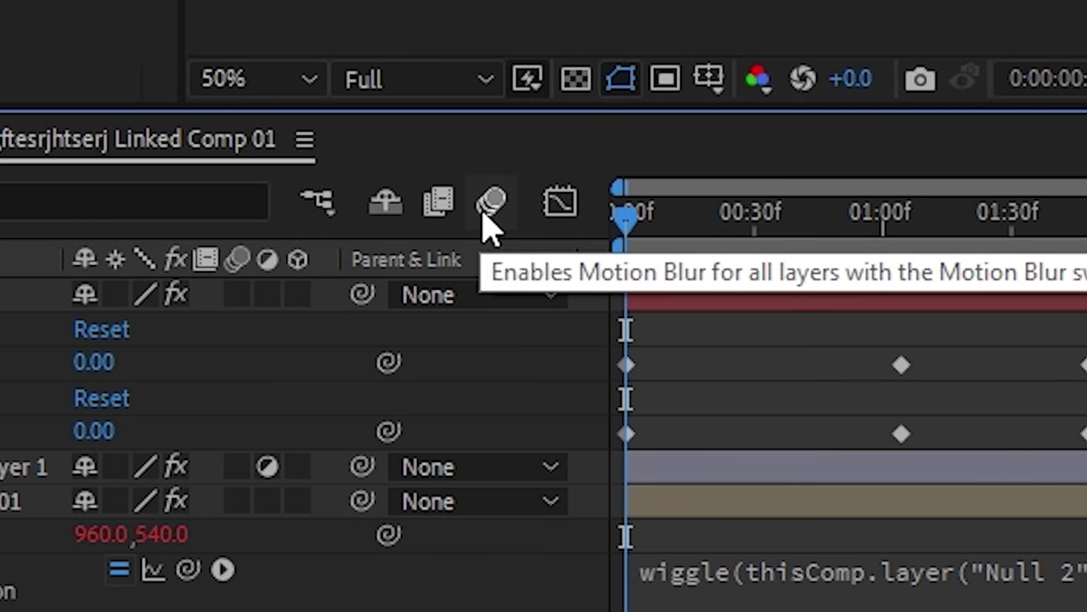
# Turn on the Enable Motion Blur switch so the shaking gameplay smears.
pyautogui.click(486, 210)
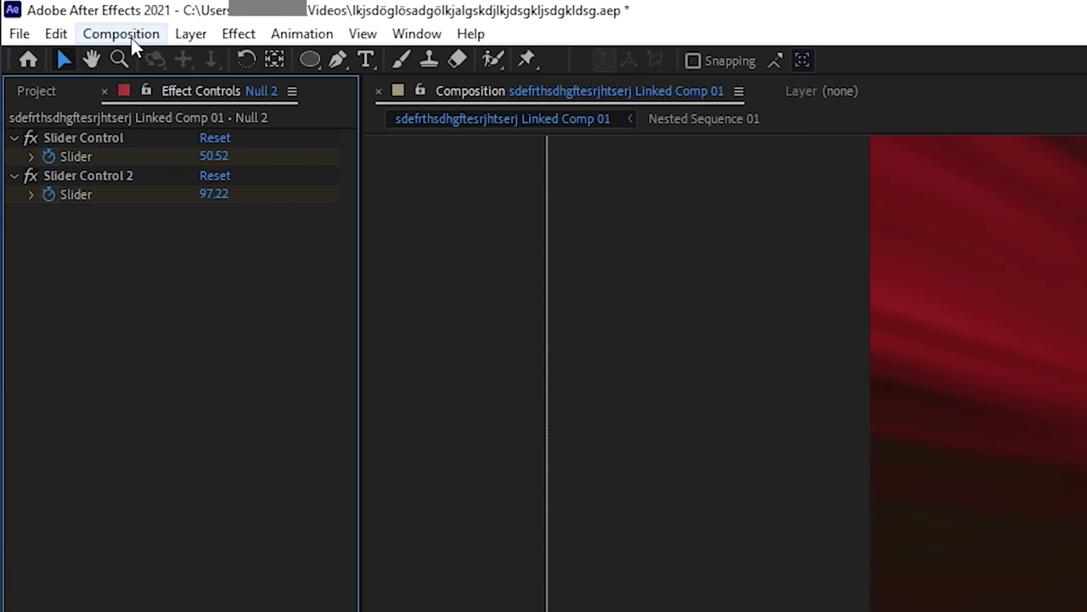
# Lower the Shutter Angle in Composition Settings' Advanced tab from 180° to about 62°.
pyautogui.click(121, 35)
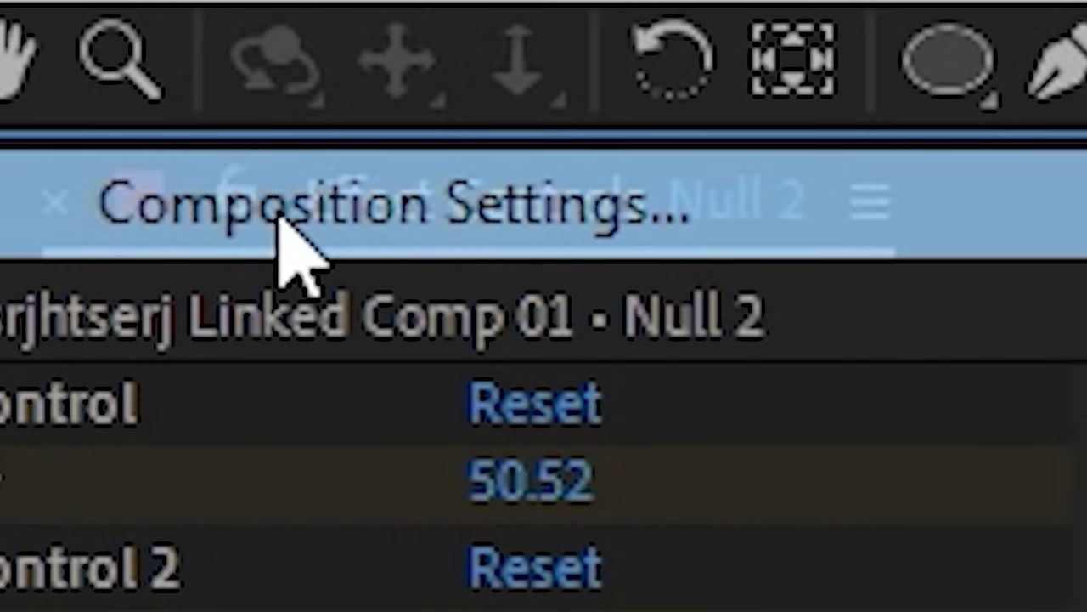
pyautogui.click(281, 223)
pyautogui.click(289, 143)
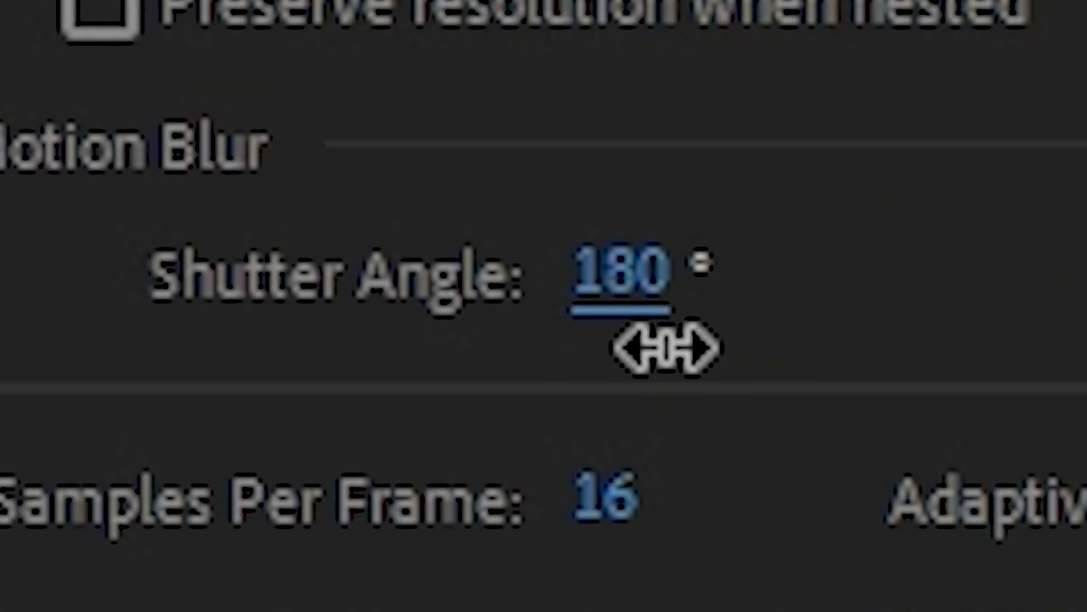
pyautogui.moveTo(369, 344); pyautogui.dragTo(273, 349)
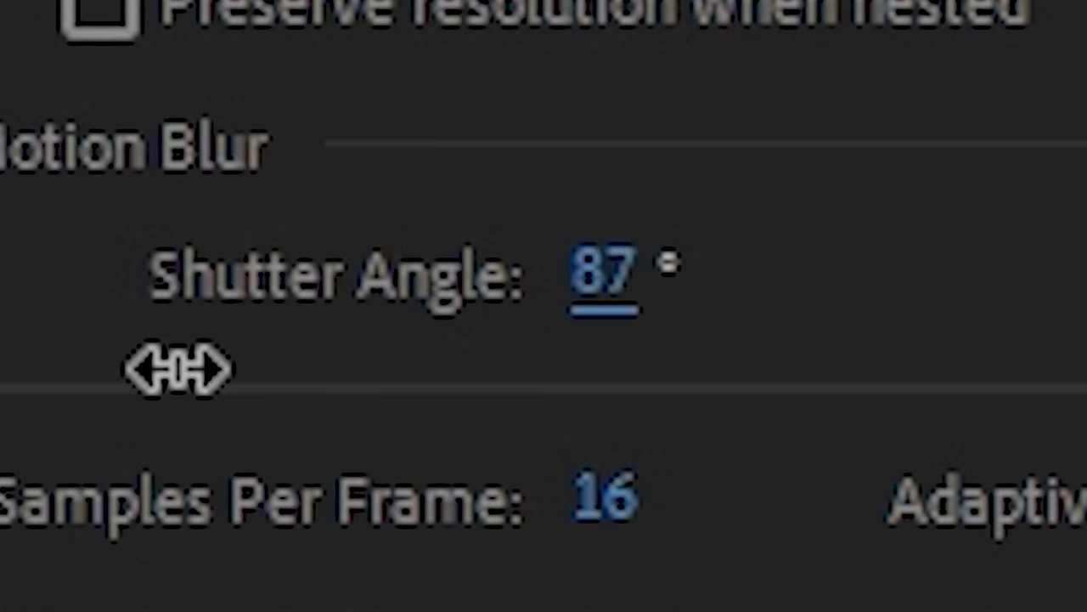
pyautogui.moveTo(178, 368); pyautogui.dragTo(30, 348)
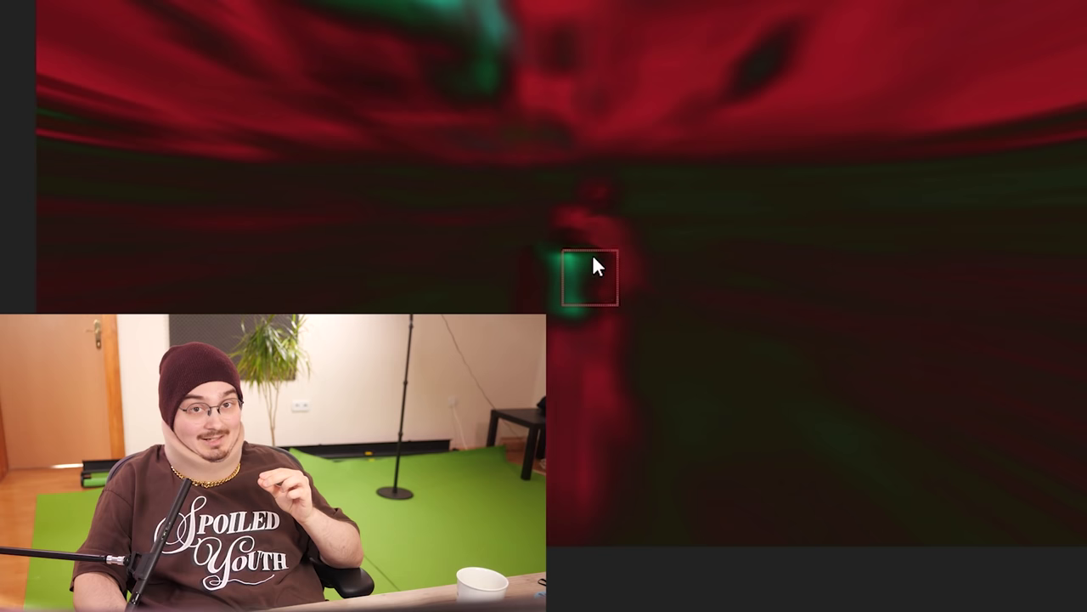